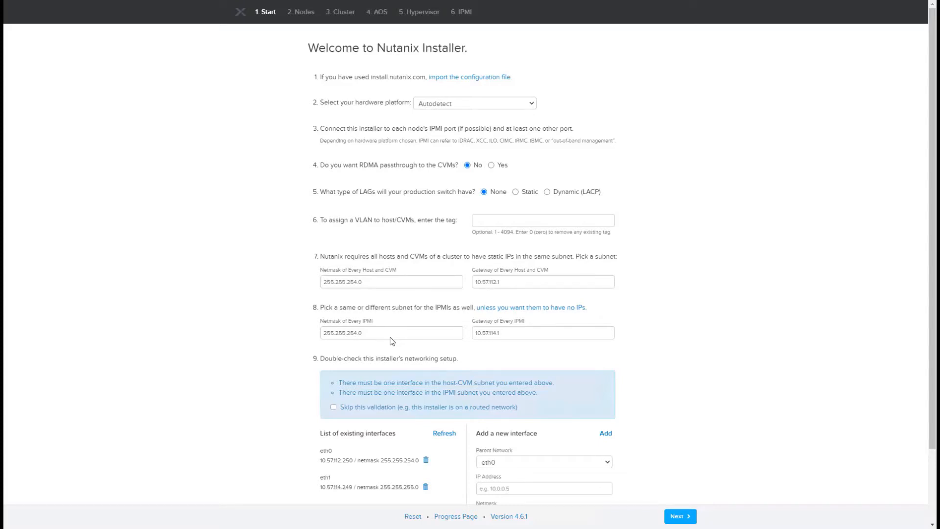
Accept the prefilled network settings and the four selected nodes with their IP addresses and hostnames, and proceed to the cluster settings.
{"action": "left_click", "coordinate": [680, 517]}
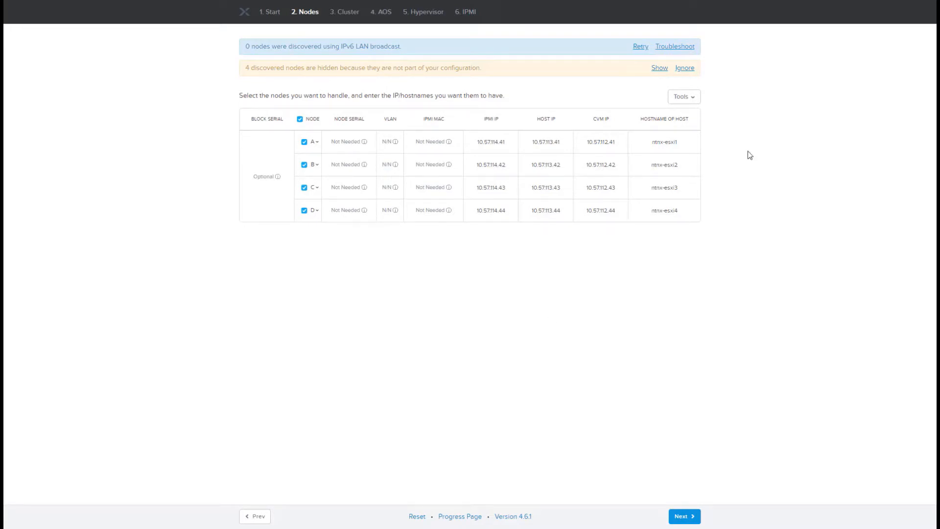
{"action": "left_click", "coordinate": [690, 101]}
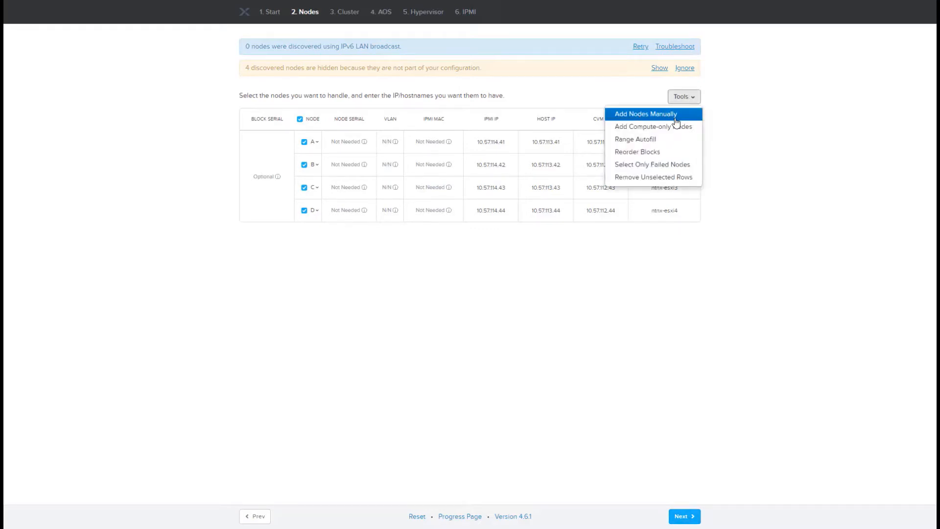
{"action": "left_click", "coordinate": [778, 147]}
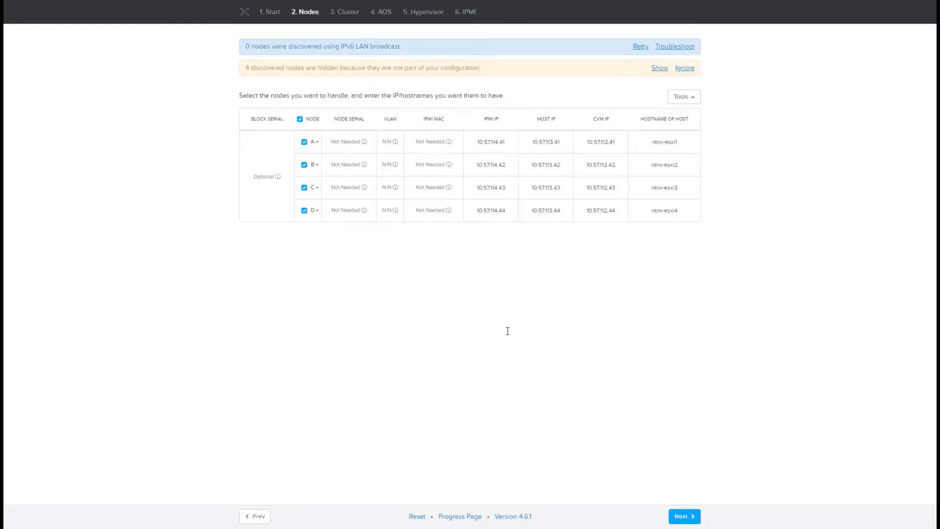
{"action": "left_click", "coordinate": [686, 518]}
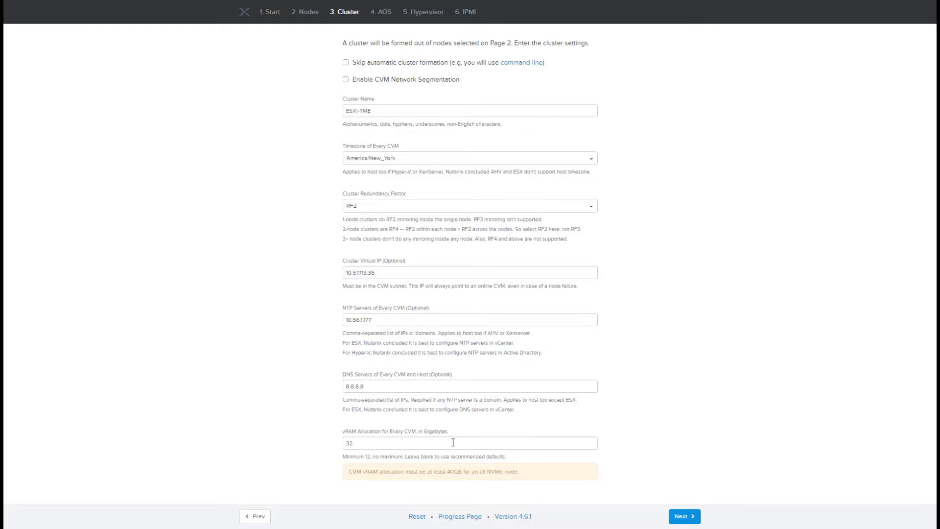
Keep the prefilled cluster settings, AOS 5.19 package and ESX 7.0.0 installer, and proceed to the IPMI credentials.
{"action": "left_click", "coordinate": [684, 518]}
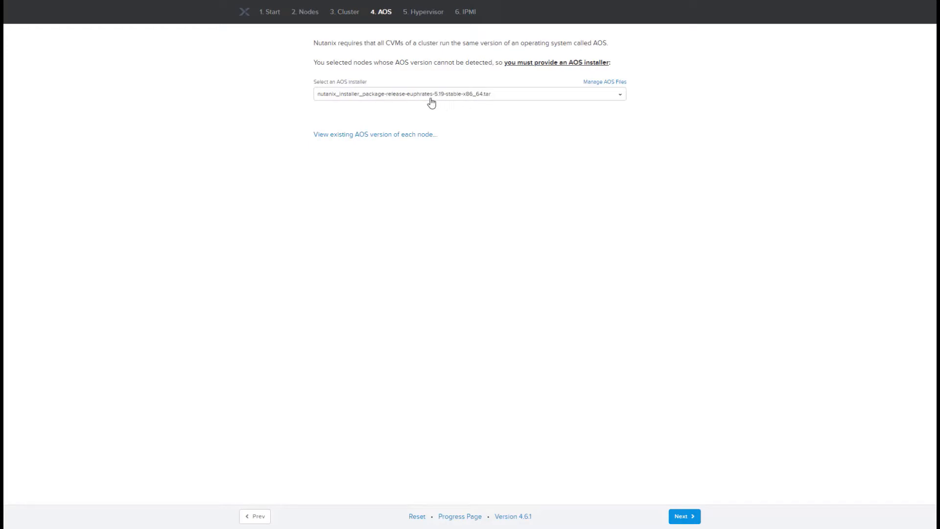
{"action": "left_click", "coordinate": [684, 517]}
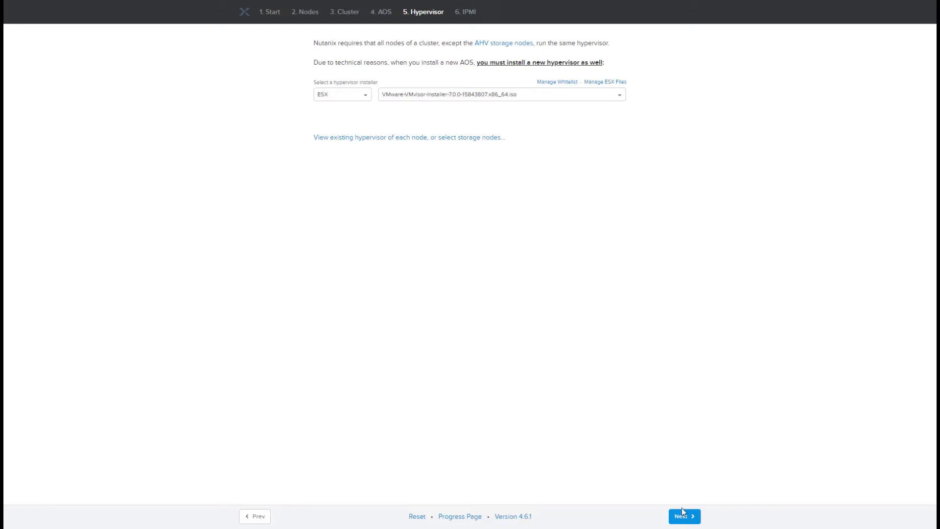
{"action": "left_click", "coordinate": [686, 522]}
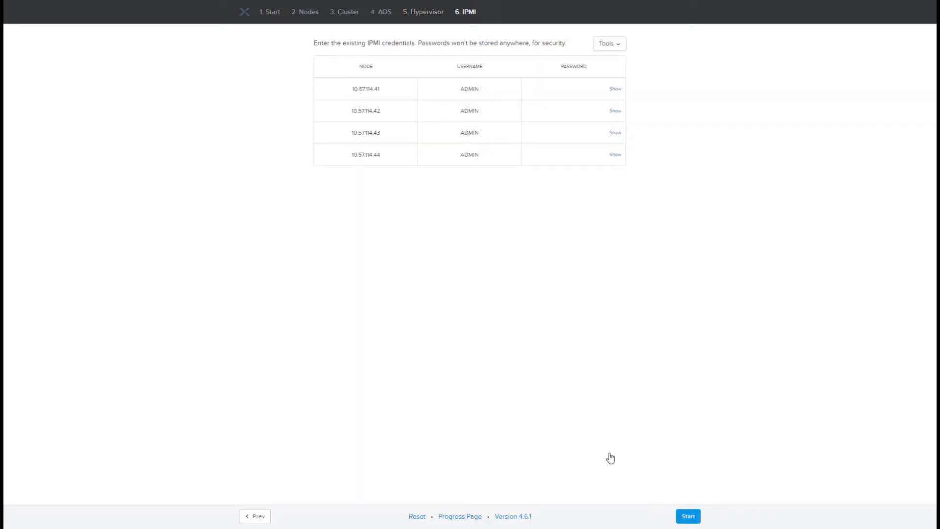
Enter the existing IPMI password for all four nodes and start the installation.
{"action": "left_click", "coordinate": [570, 85]}
{"action": "type", "text": "•••••"}
{"action": "key", "text": "Tab"}
{"action": "key", "text": "Tab"}
{"action": "type", "text": "•••••"}
{"action": "key", "text": "Tab"}
{"action": "key", "text": "Tab"}
{"action": "type", "text": "•••••"}
{"action": "key", "text": "Tab"}
{"action": "key", "text": "Tab"}
{"action": "type", "text": "•••••"}
{"action": "left_click", "coordinate": [689, 516]}
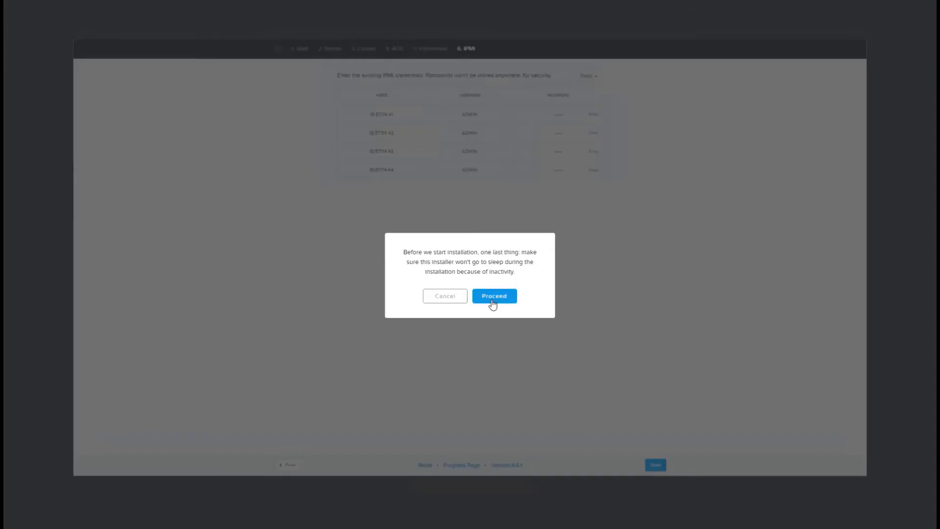
{"action": "left_click", "coordinate": [493, 296]}
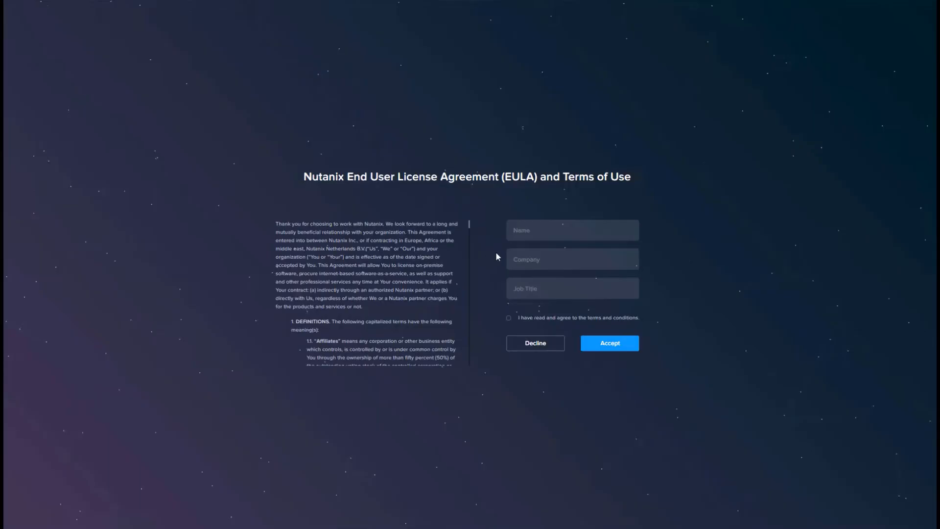
Accept the Nutanix EULA with the signer's name, company NTNX and job title TME, agreeing to the terms and conditions.
{"action": "left_click", "coordinate": [537, 232]}
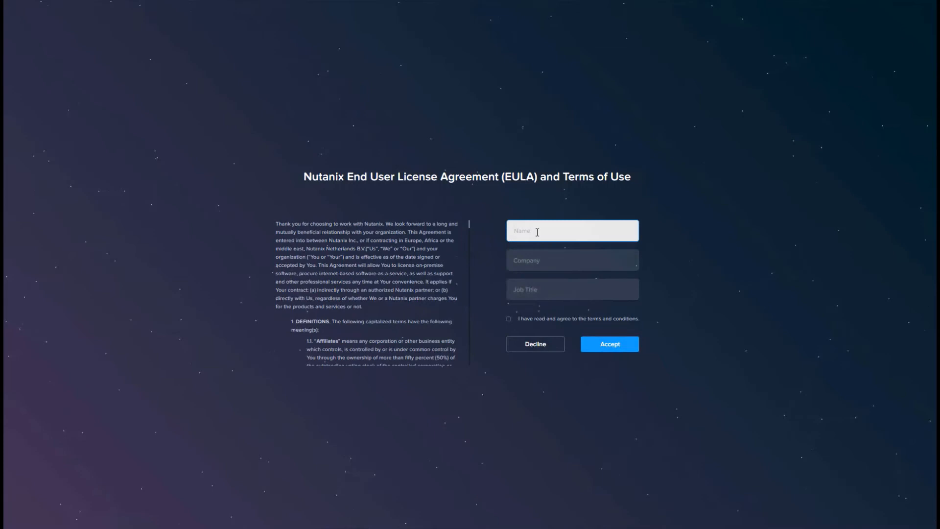
{"action": "type", "text": "BD"}
{"action": "key", "text": "Tab"}
{"action": "type", "text": "NTNX"}
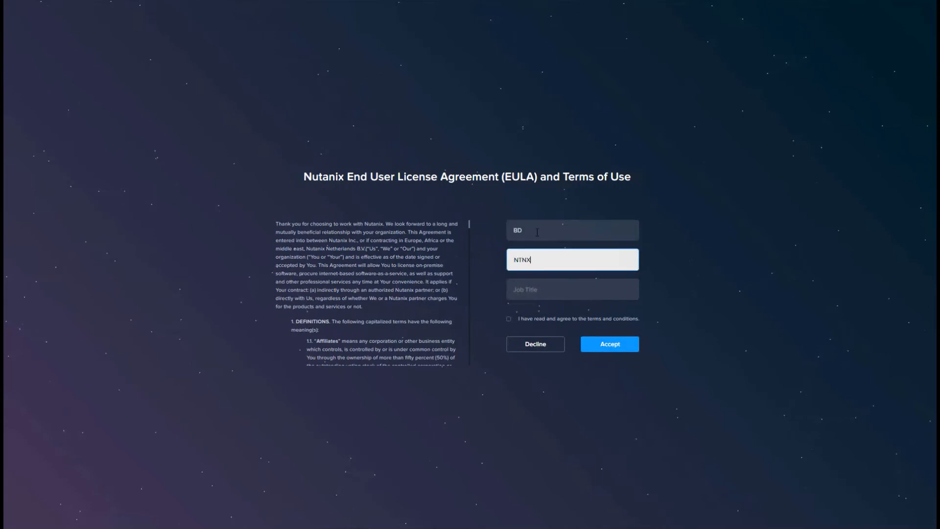
{"action": "key", "text": "Tab"}
{"action": "type", "text": "TME"}
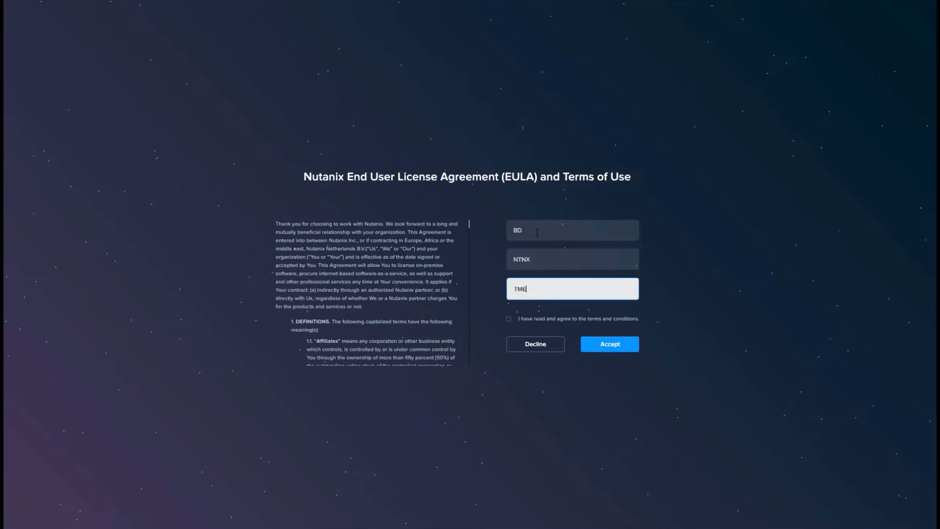
{"action": "key", "text": "Tab"}
{"action": "key", "text": "space"}
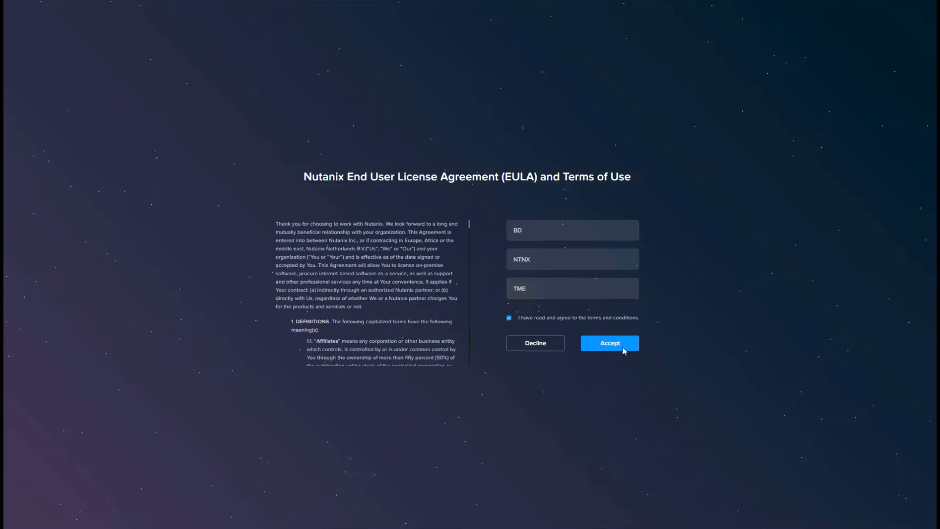
{"action": "left_click", "coordinate": [623, 351]}
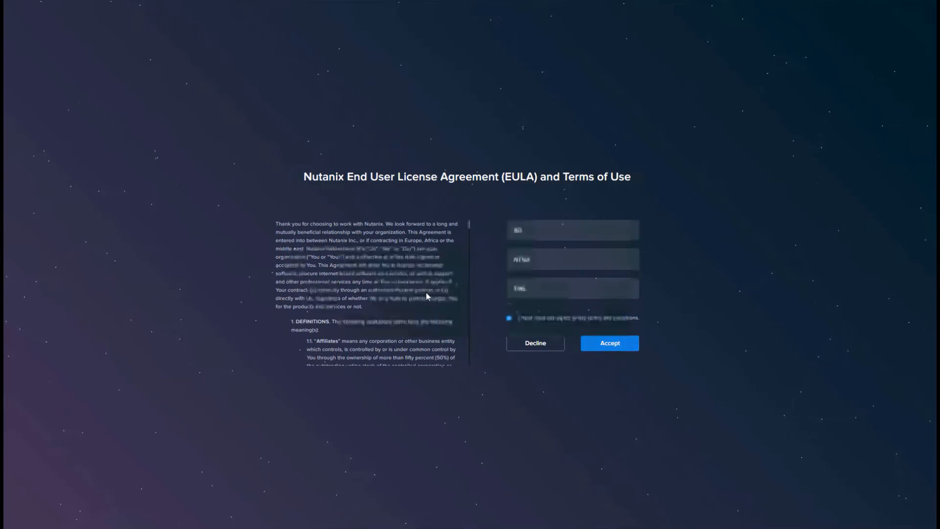
Disable Pulse for the cluster and continue.
{"action": "left_click", "coordinate": [375, 308]}
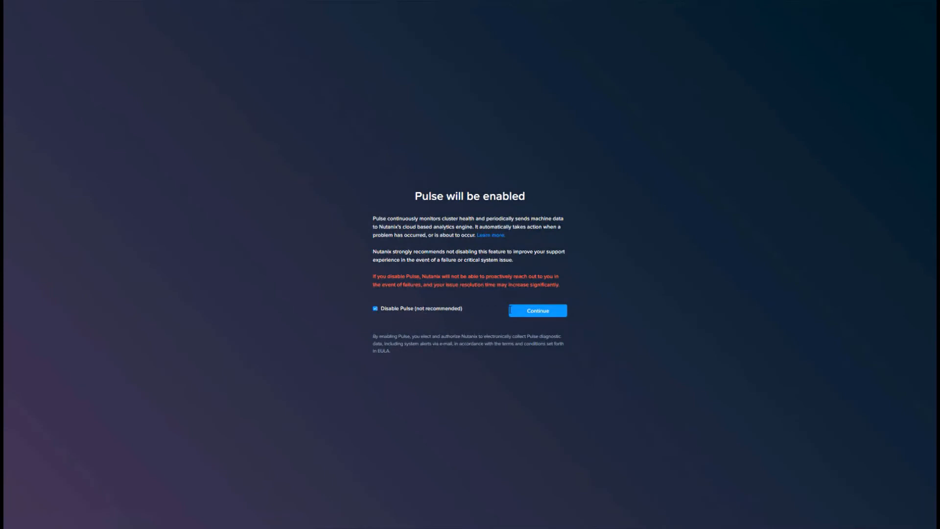
{"action": "left_click", "coordinate": [529, 310]}
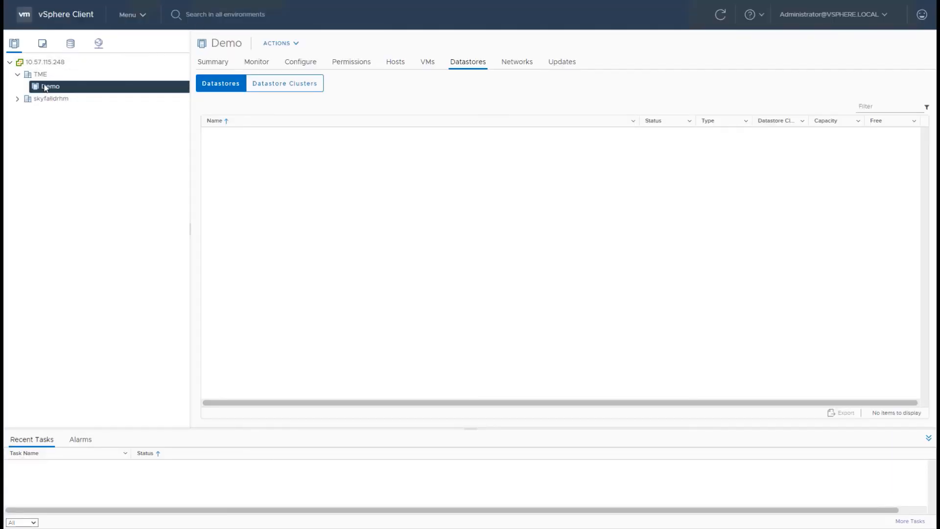
In the vSphere Client, start adding hosts to the Demo cluster and enter host 10.57.113.41 with username root and its password.
{"action": "right_click", "coordinate": [44, 87]}
{"action": "left_click", "coordinate": [78, 111]}
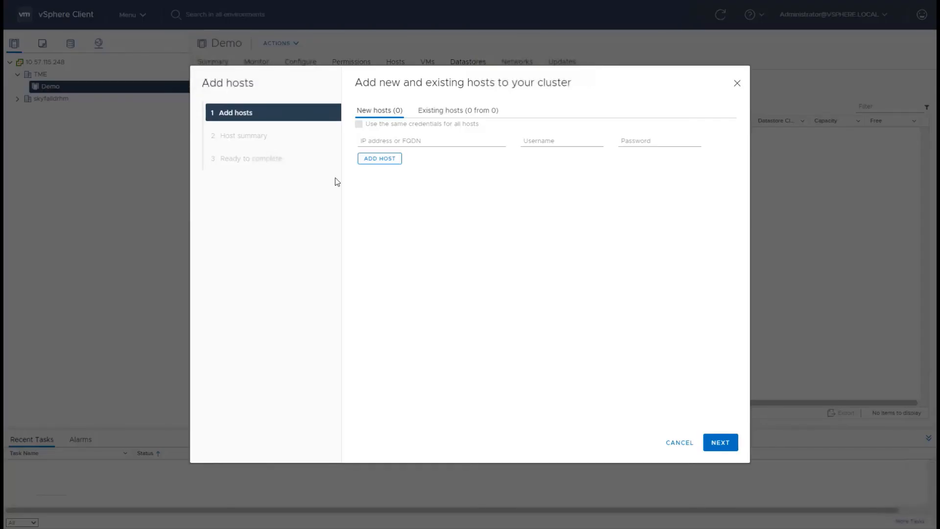
{"action": "left_click", "coordinate": [375, 142]}
{"action": "type", "text": "10.57.113.41"}
{"action": "left_click", "coordinate": [547, 141]}
{"action": "type", "text": "root"}
{"action": "key", "text": "Tab"}
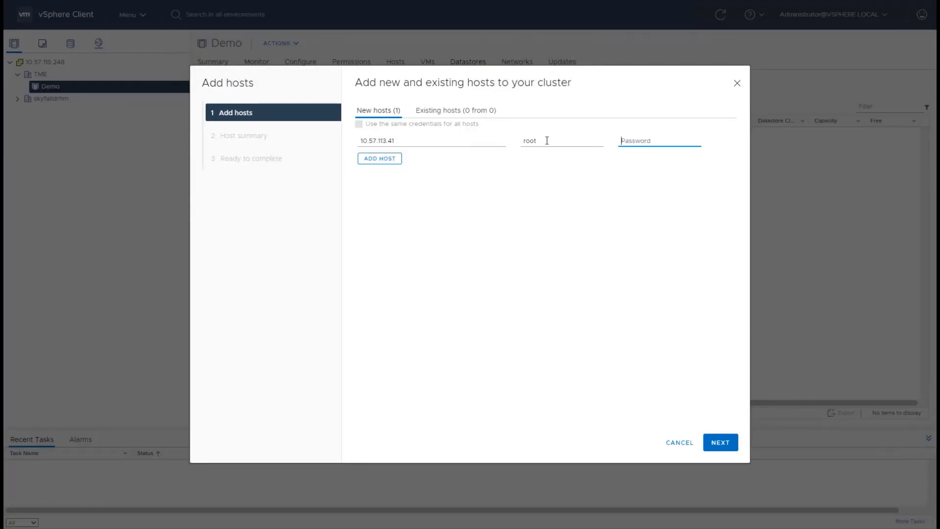
{"action": "type", "text": "••••••••••"}
Add hosts 10.57.113.42, 10.57.113.43 and 10.57.113.44 to the list of new hosts.
{"action": "left_click", "coordinate": [375, 160]}
{"action": "type", "text": "10.57.113.42"}
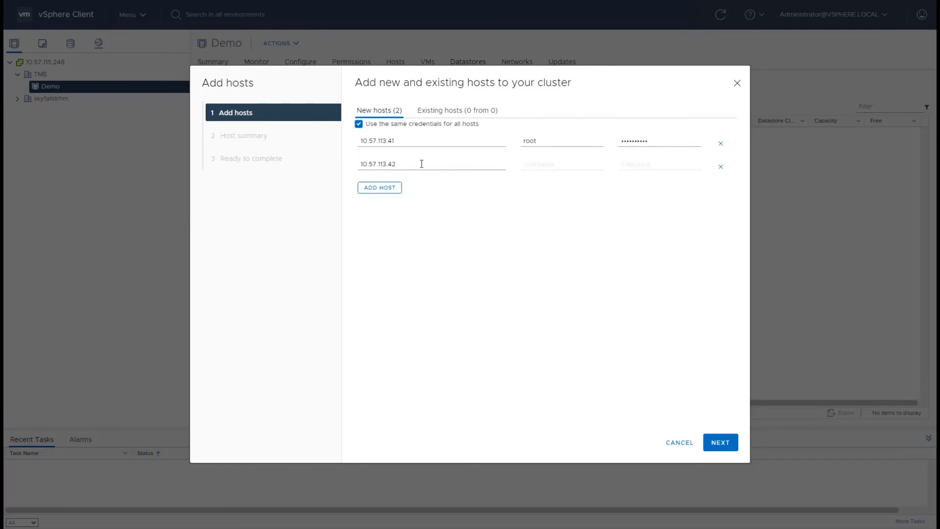
{"action": "left_click", "coordinate": [371, 187]}
{"action": "type", "text": "10.57.113.43"}
{"action": "left_click", "coordinate": [380, 209]}
{"action": "type", "text": "10.57.113.44"}
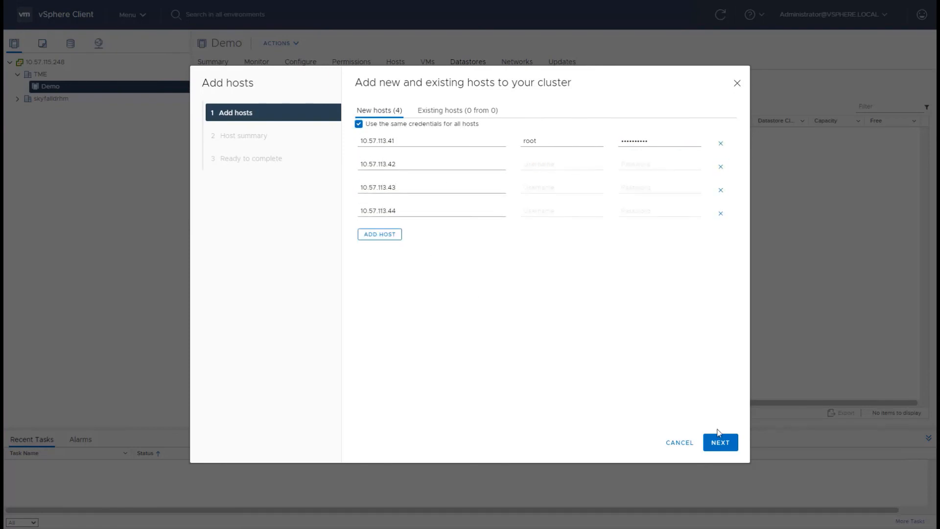
Accept the certificate thumbprints of all four hosts and finish adding them to the Demo cluster.
{"action": "left_click", "coordinate": [728, 446]}
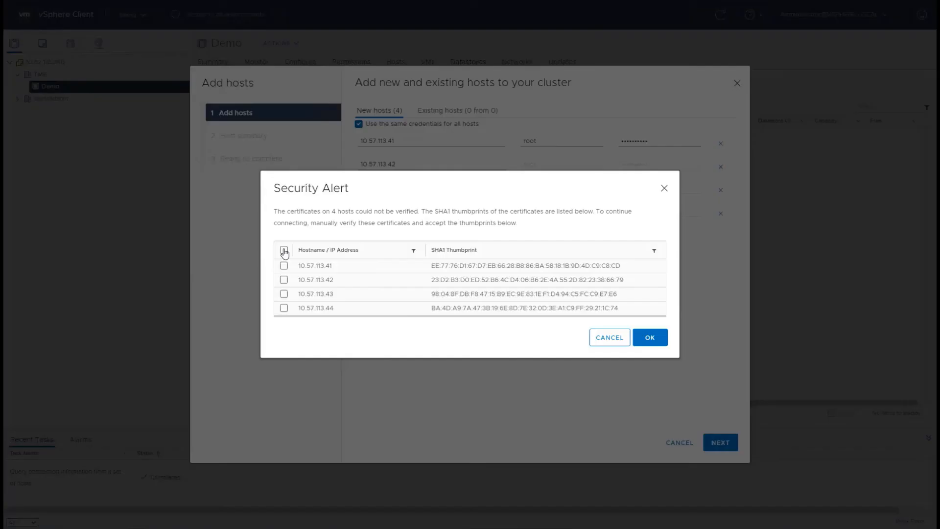
{"action": "left_click", "coordinate": [284, 243]}
{"action": "left_click", "coordinate": [650, 344]}
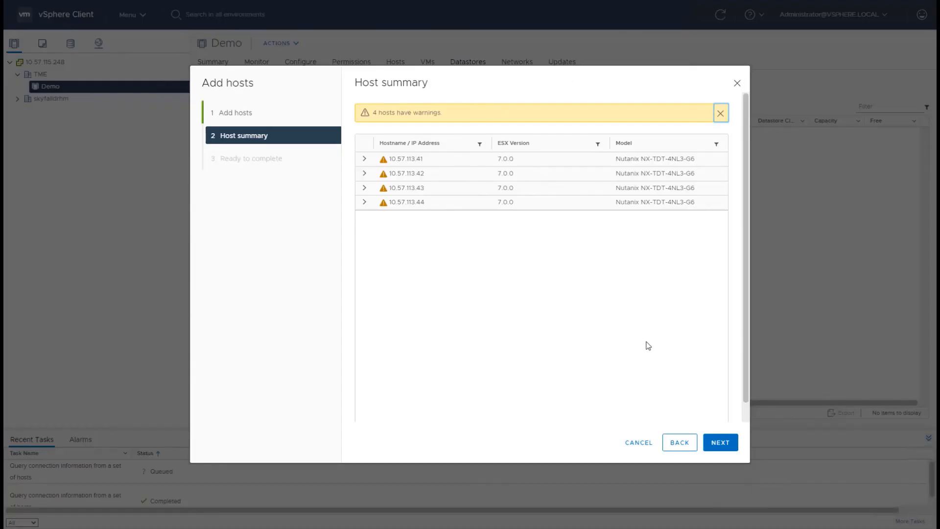
{"action": "left_click", "coordinate": [720, 442]}
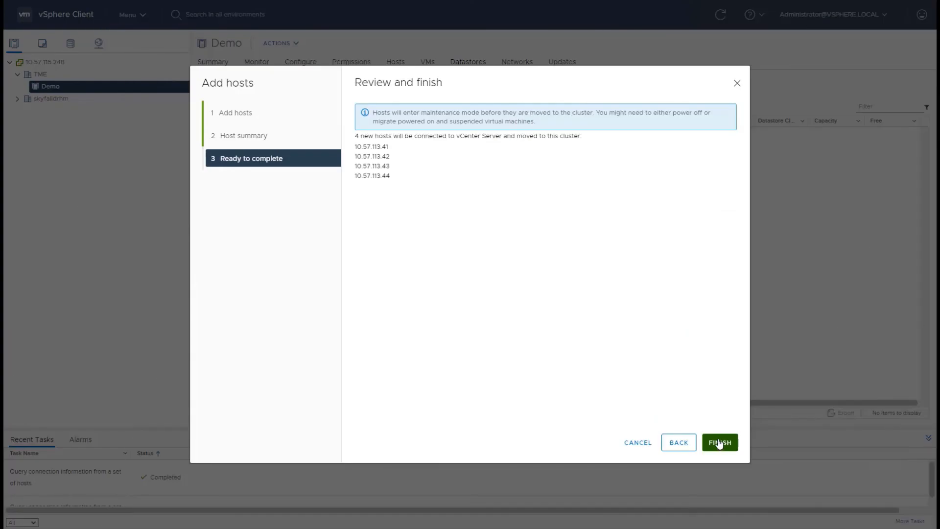
{"action": "left_click", "coordinate": [719, 443]}
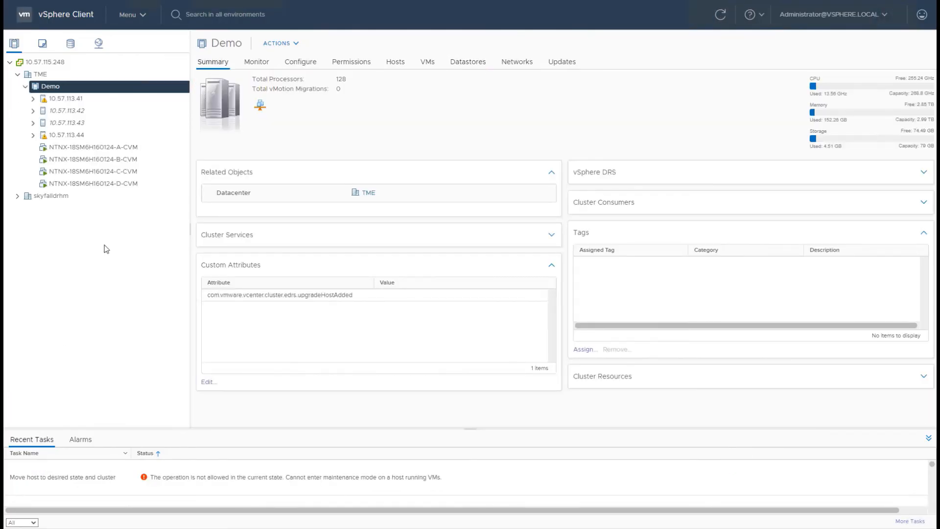